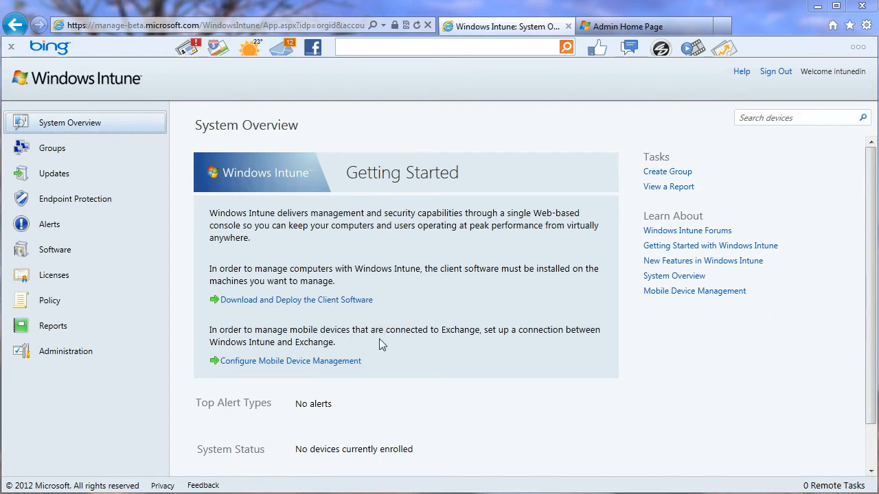
Step: View the Mobile Device Management setup page and return to the System Overview's getting-started information
click(326, 361)
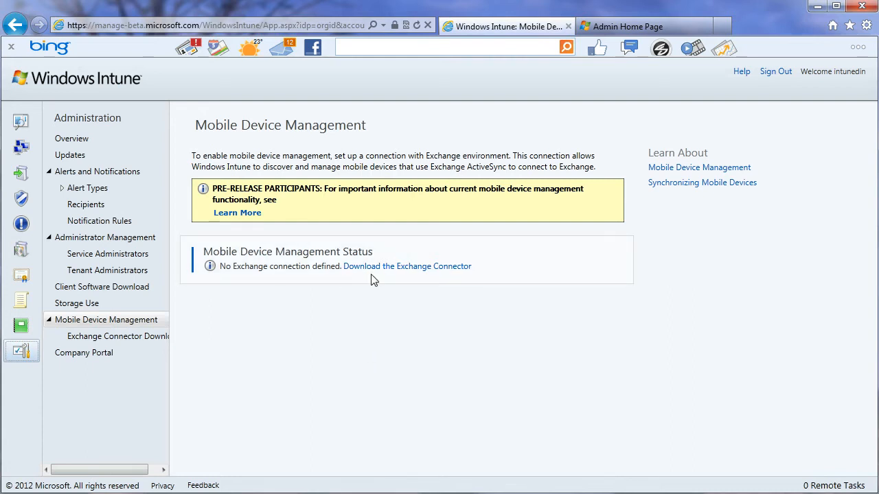
key(alt+Left)
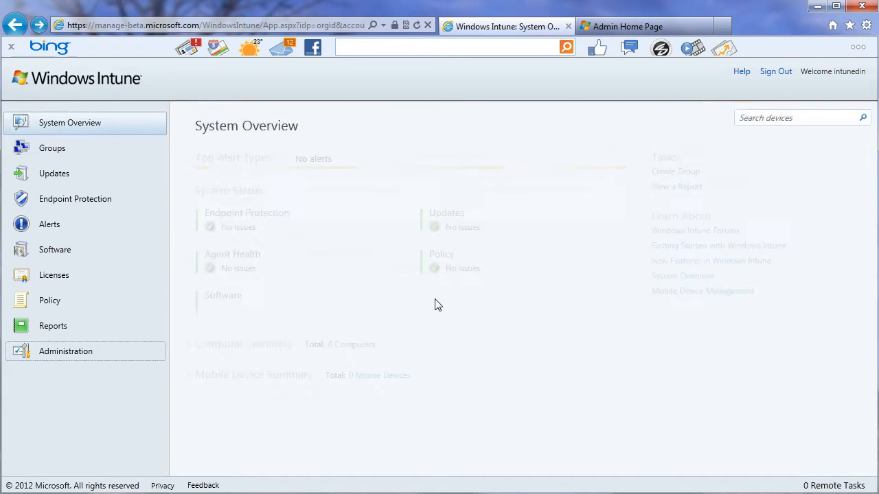
scroll(504, 296, down, 2)
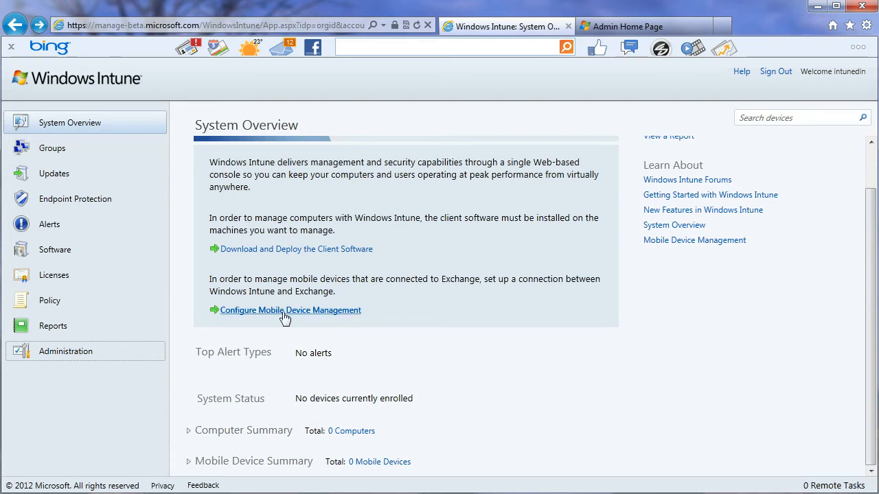
Step: Start creating a group in the Groups workspace with All Devices as its parent group
click(58, 149)
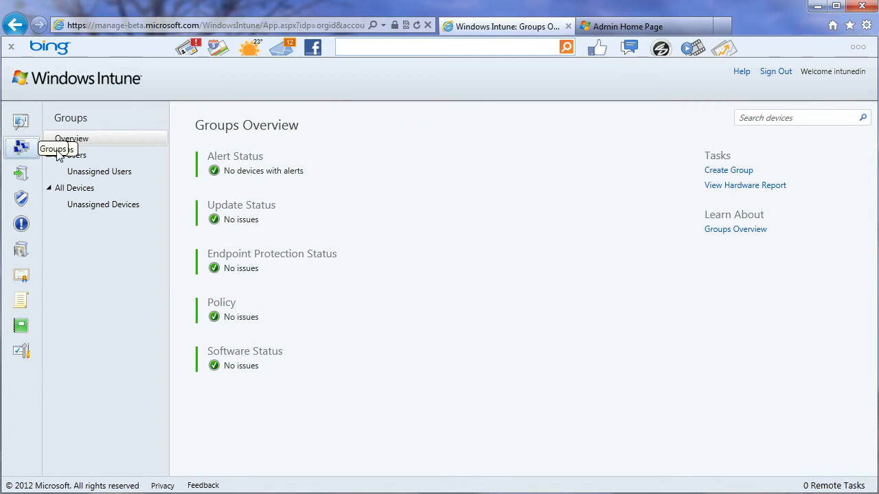
click(724, 171)
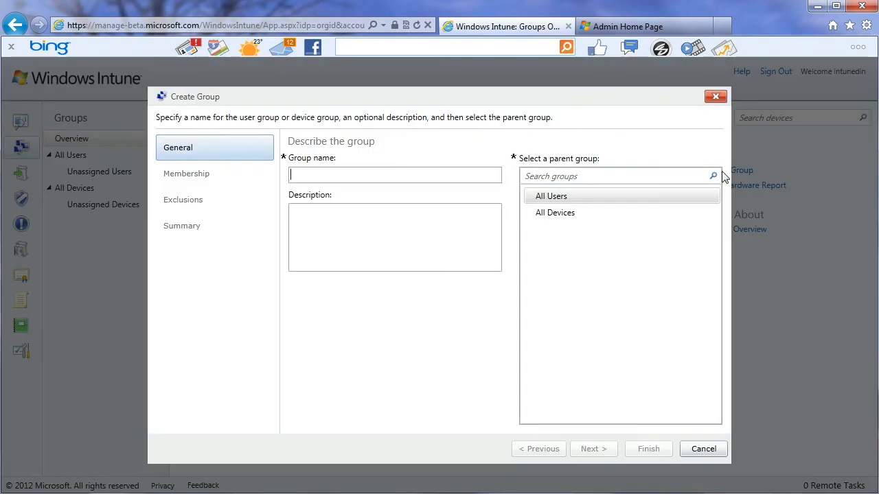
click(583, 202)
click(582, 213)
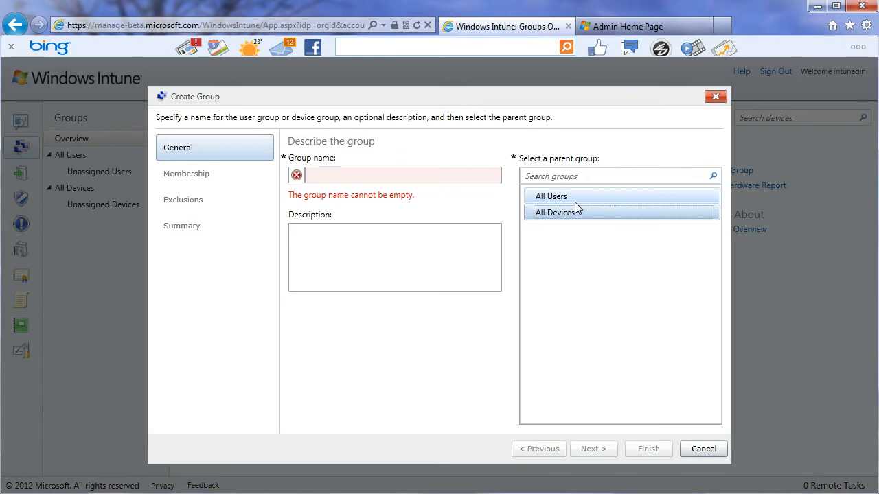
Step: Name the new device group Laptop Users
click(356, 174)
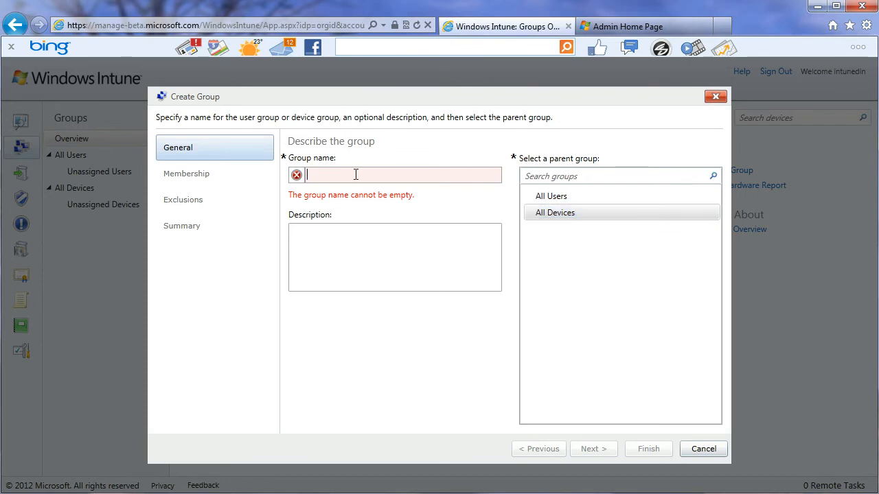
text(Lpa)
key(BackSpace)
key(BackSpace)
text(aptp)
key(BackSpace)
text(op)
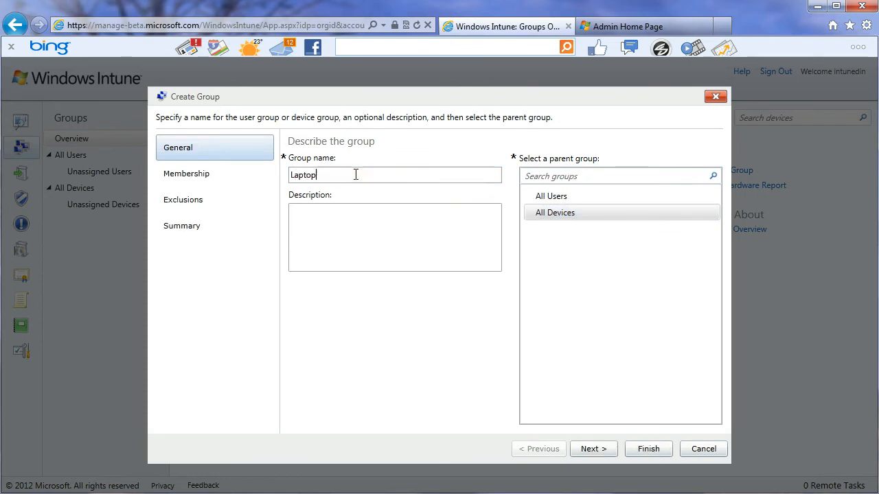
text( Users)
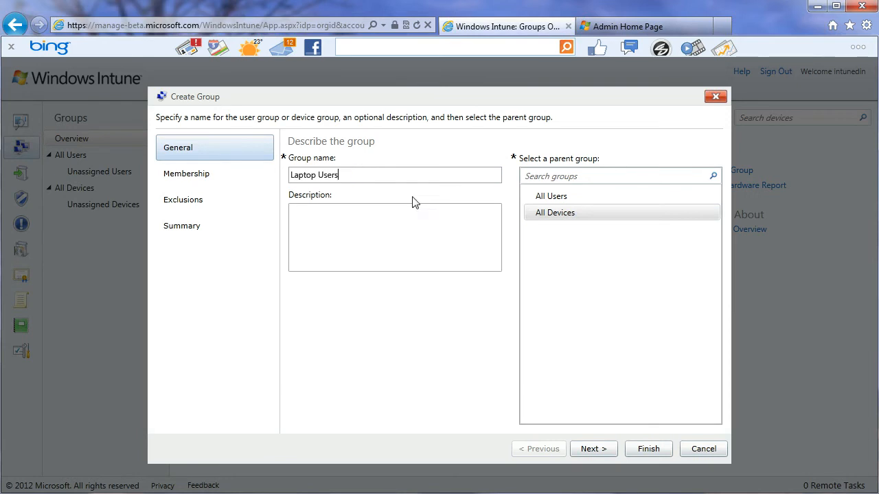
Step: Review the membership criteria for the All Devices subgroup and cancel the group creation
click(567, 220)
click(606, 452)
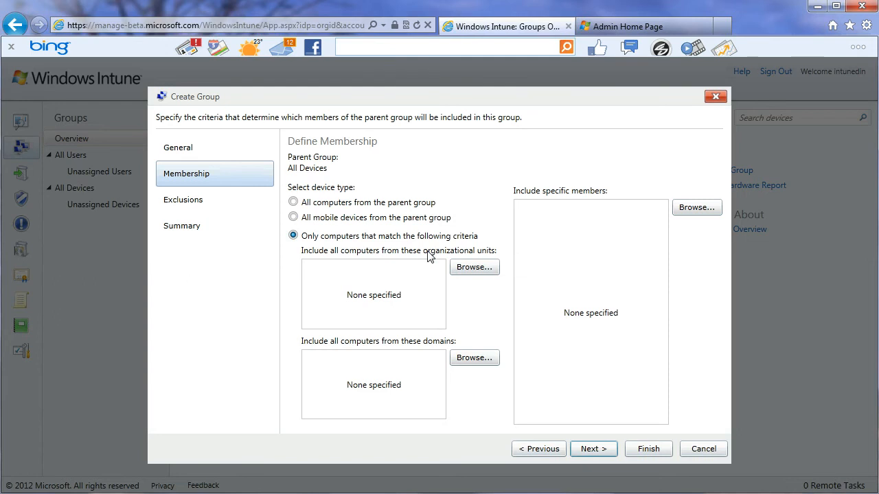
click(704, 451)
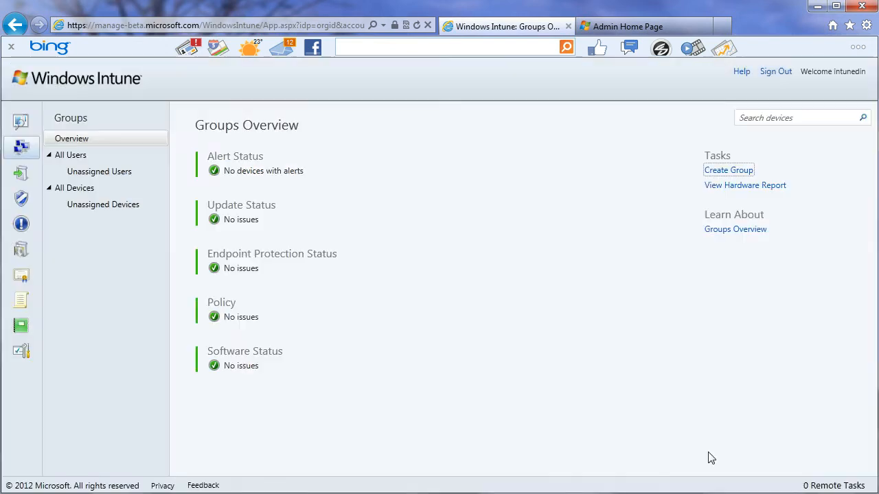
Step: Filter the security updates list with Security Updates By KB and view the details of KB article 2598041
click(21, 173)
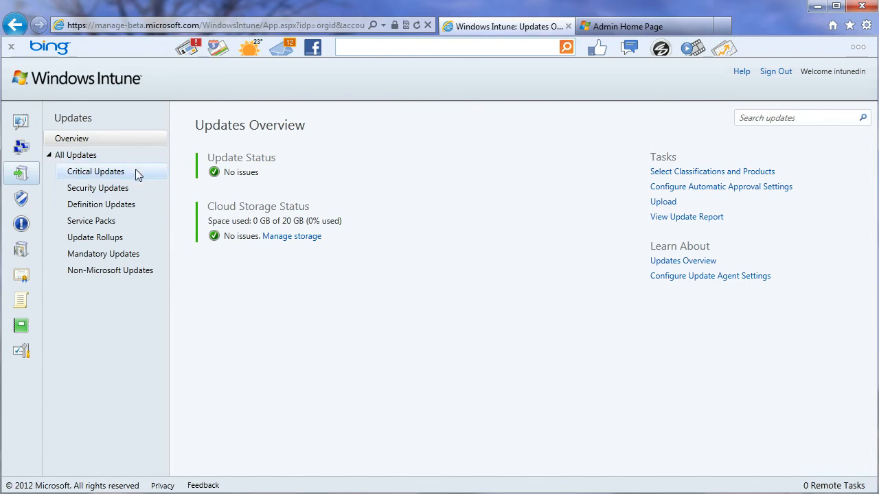
click(118, 196)
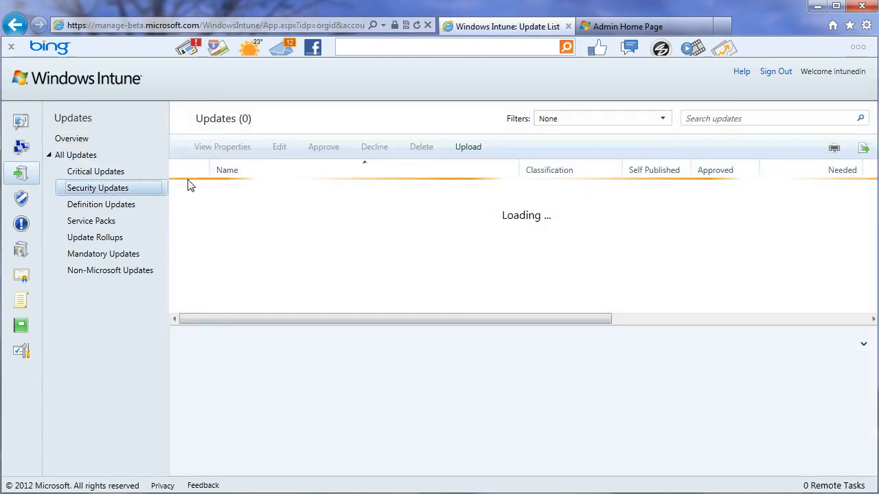
click(663, 119)
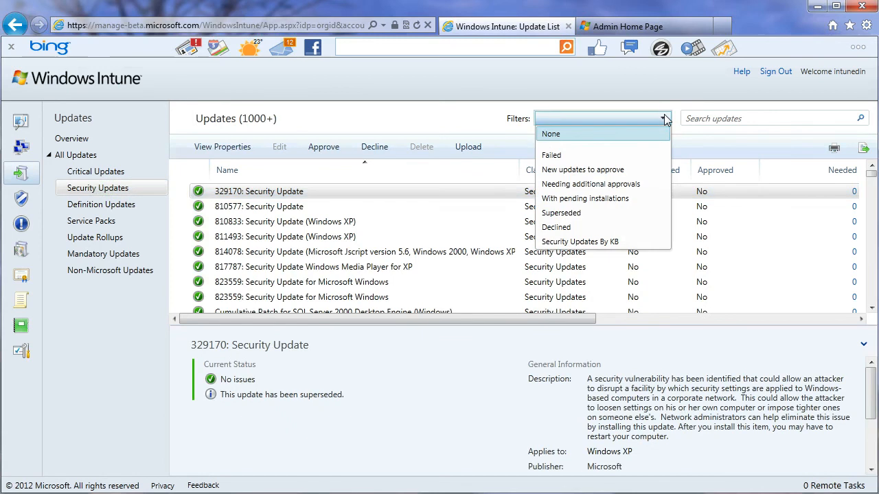
click(600, 242)
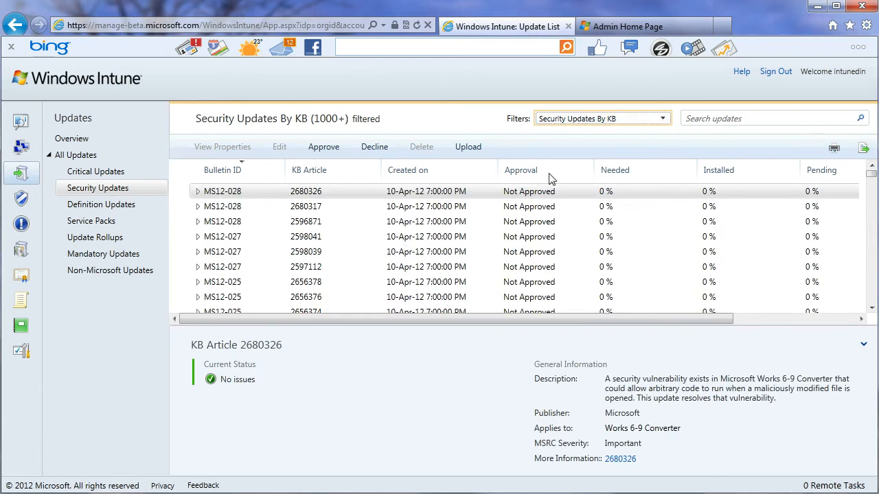
click(197, 237)
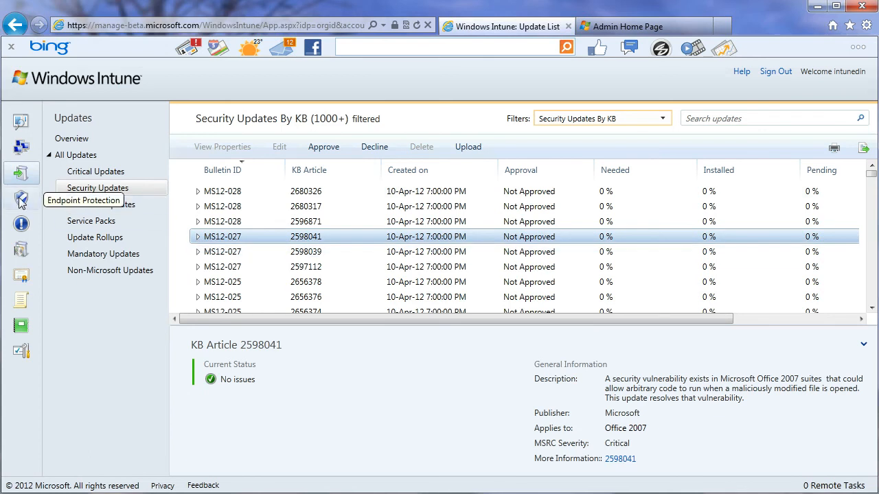
mouse_move(21, 199)
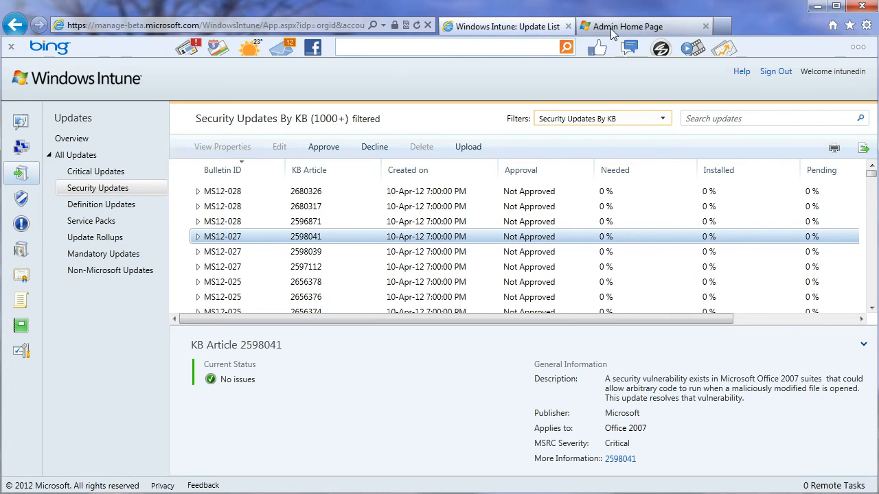
Step: Switch to the Microsoft Online Services admin portal and read the Setup overview's sections on configuring services
click(616, 29)
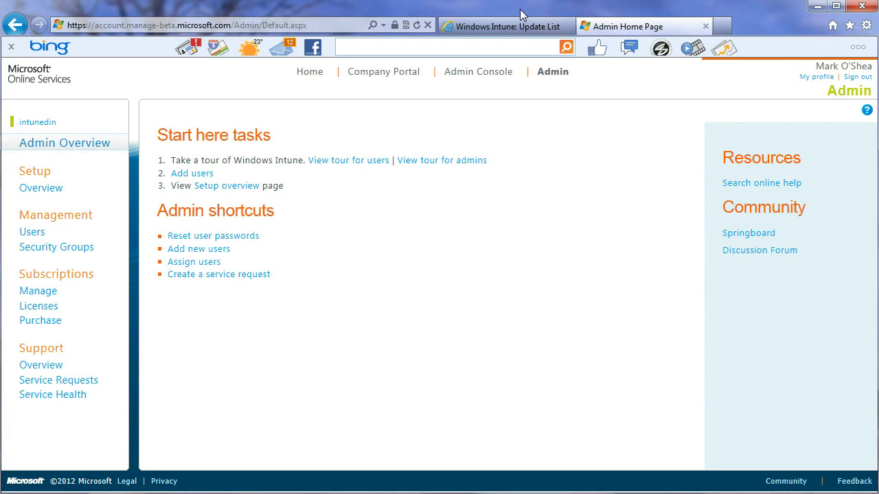
click(45, 195)
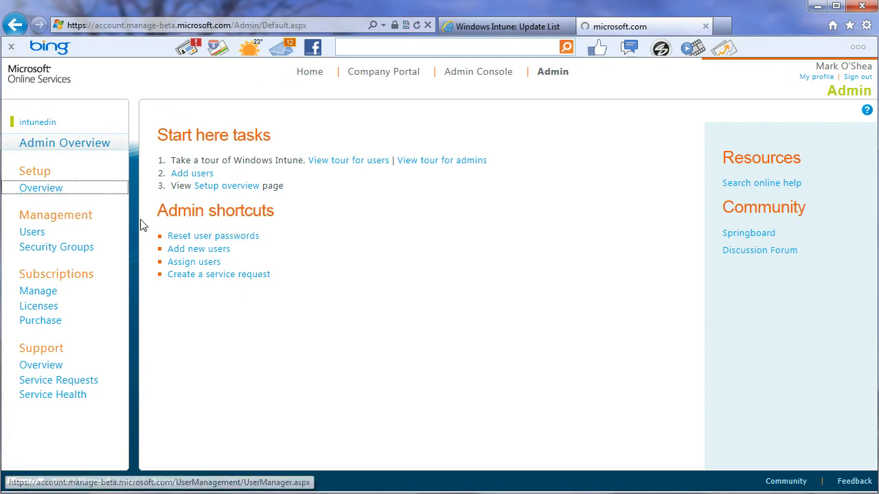
scroll(339, 265, down, 1)
scroll(339, 265, down, 3)
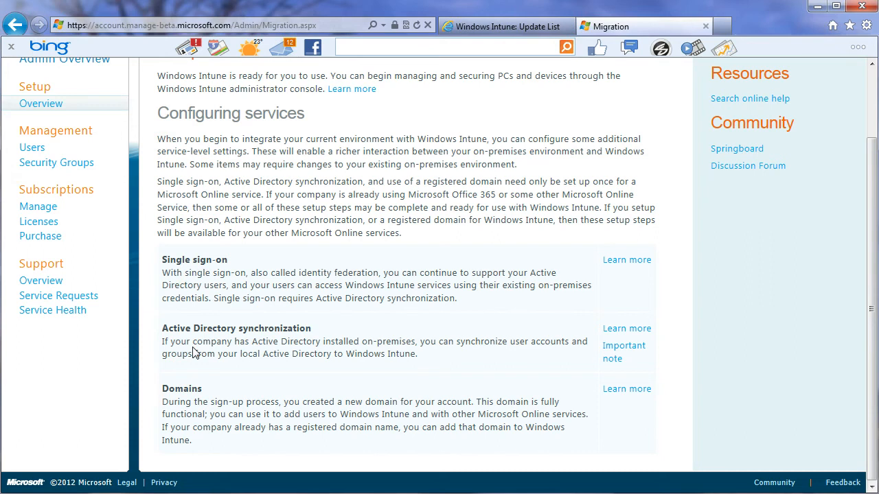
scroll(233, 315, up, 2)
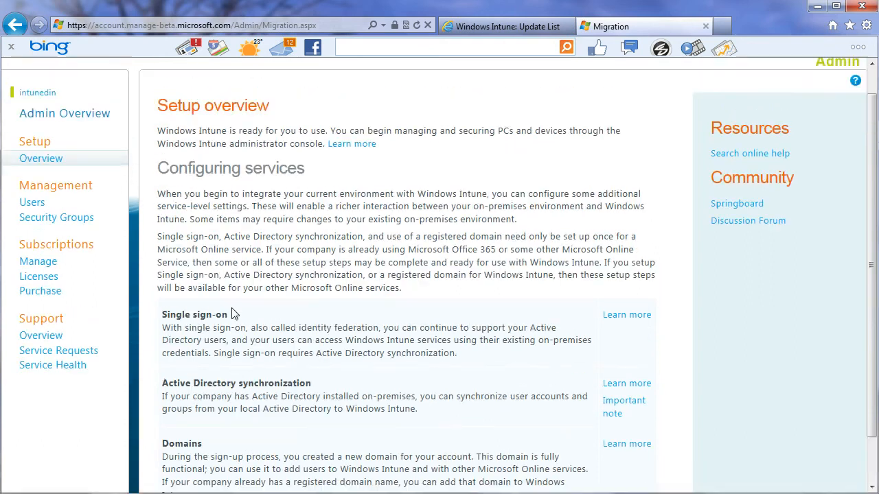
Step: View the account's Users list and its Security groups page
click(32, 215)
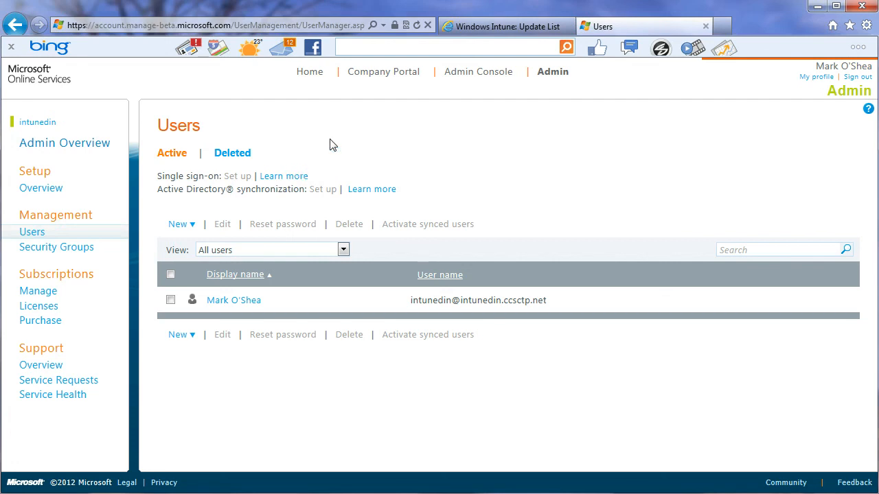
click(78, 253)
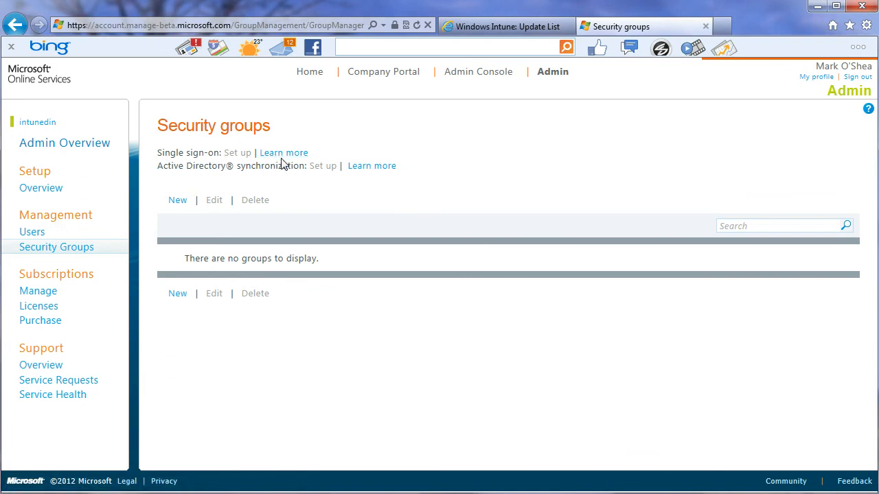
Step: Review the billing and subscription details and the licenses page, ending on the Support overview
click(38, 293)
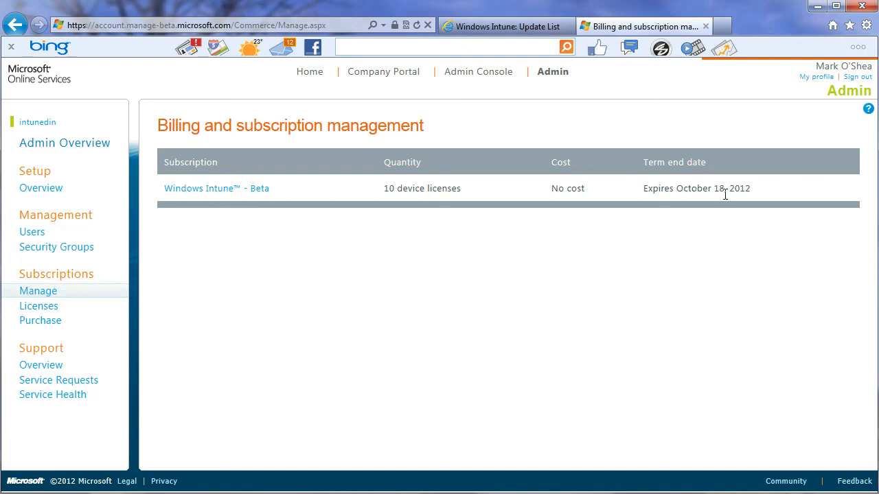
click(48, 310)
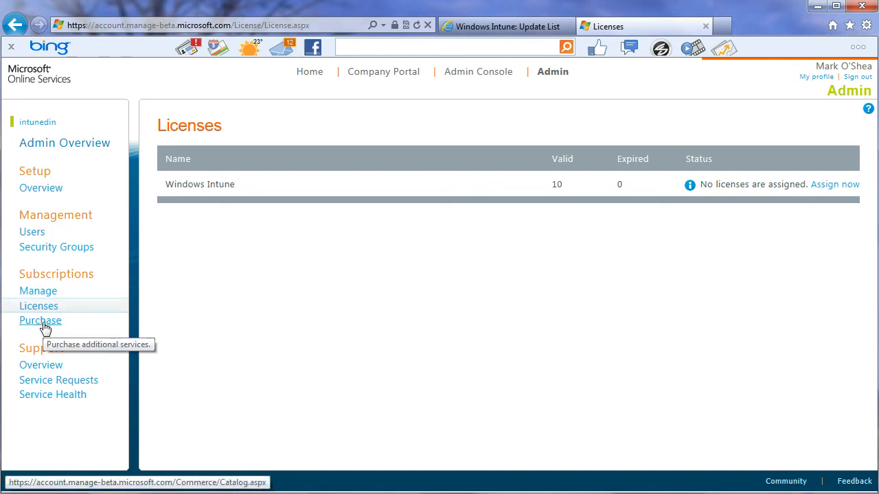
click(39, 365)
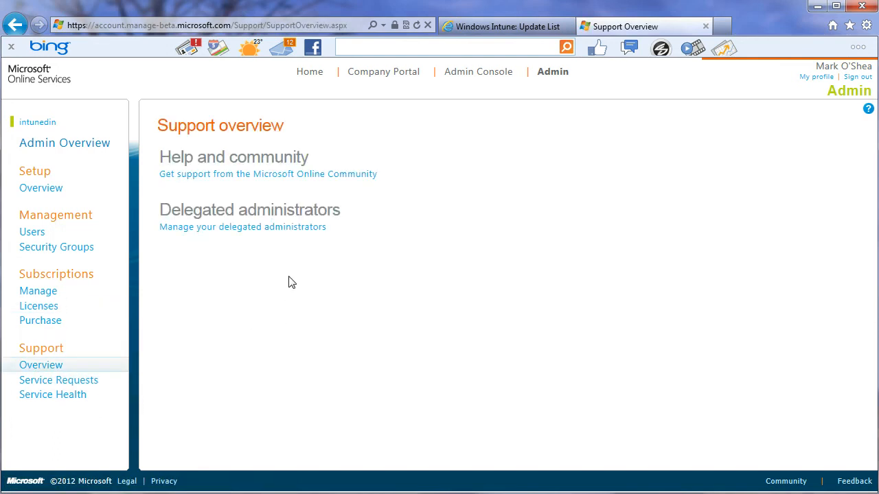